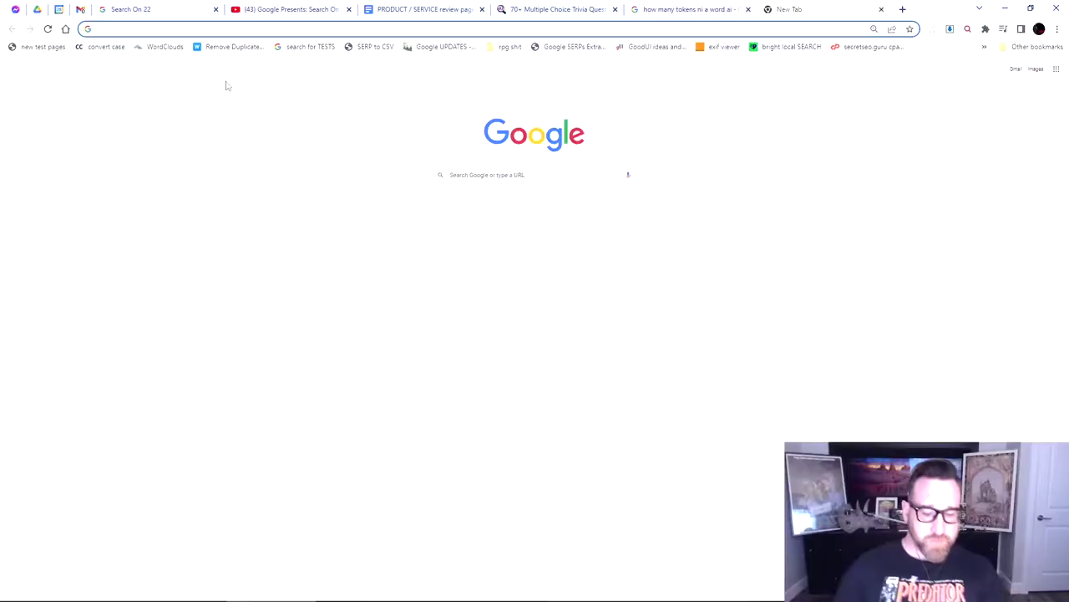
- Find Google Ads through a web search for "google ads" and open Keyword Planner's Discover new keywords form
type("google")
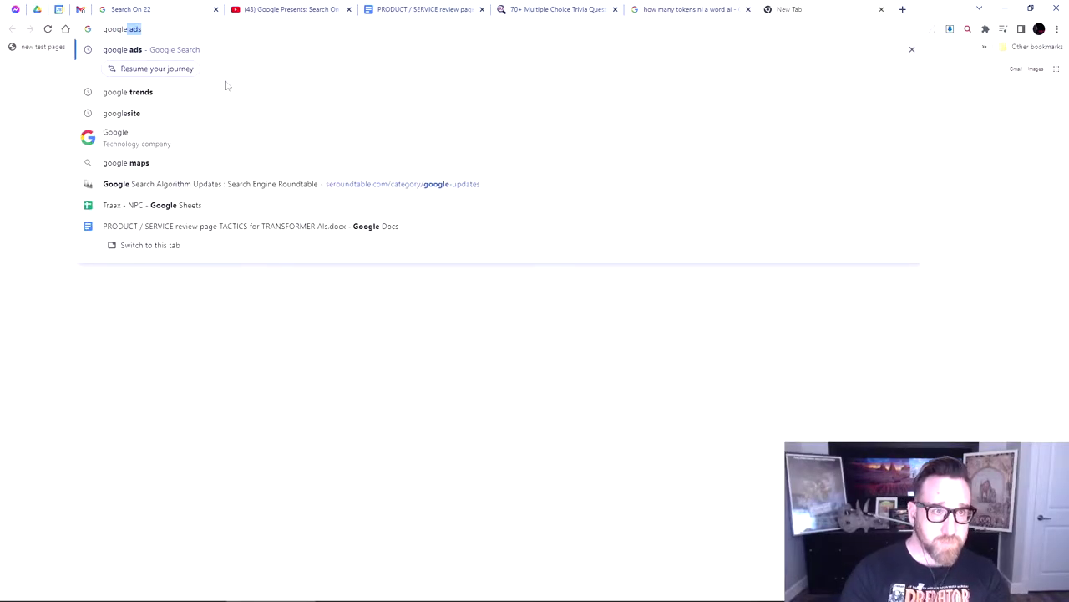
key("Return")
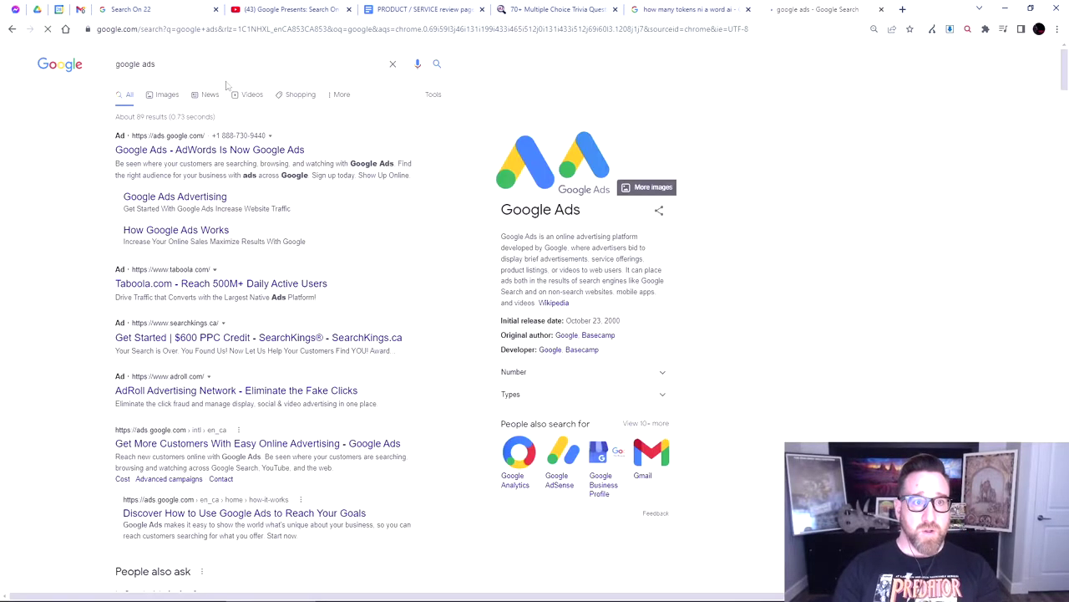
left_click(340, 131)
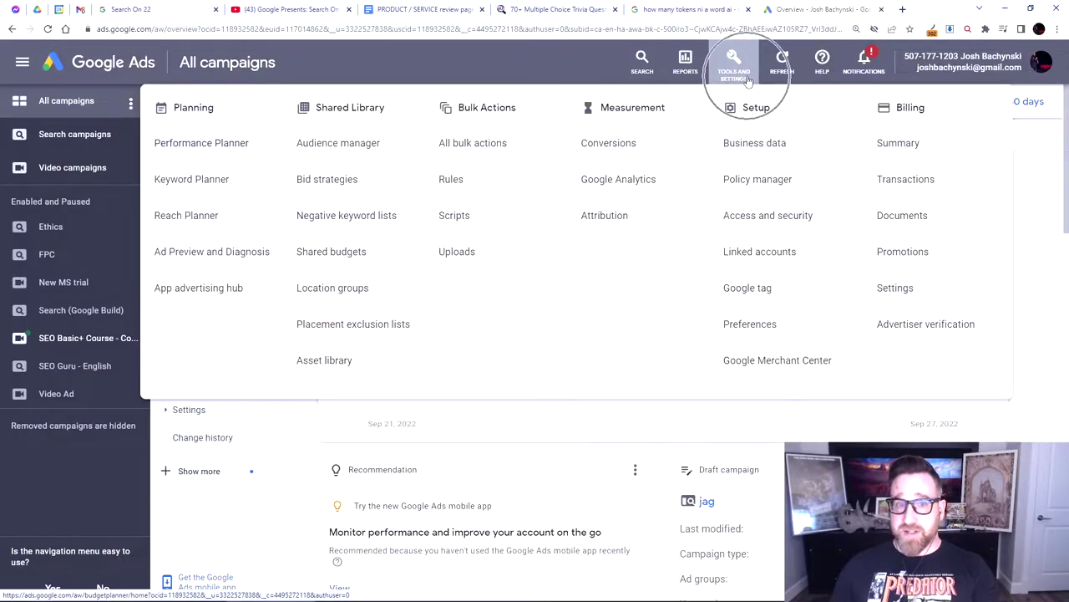
left_click(208, 180)
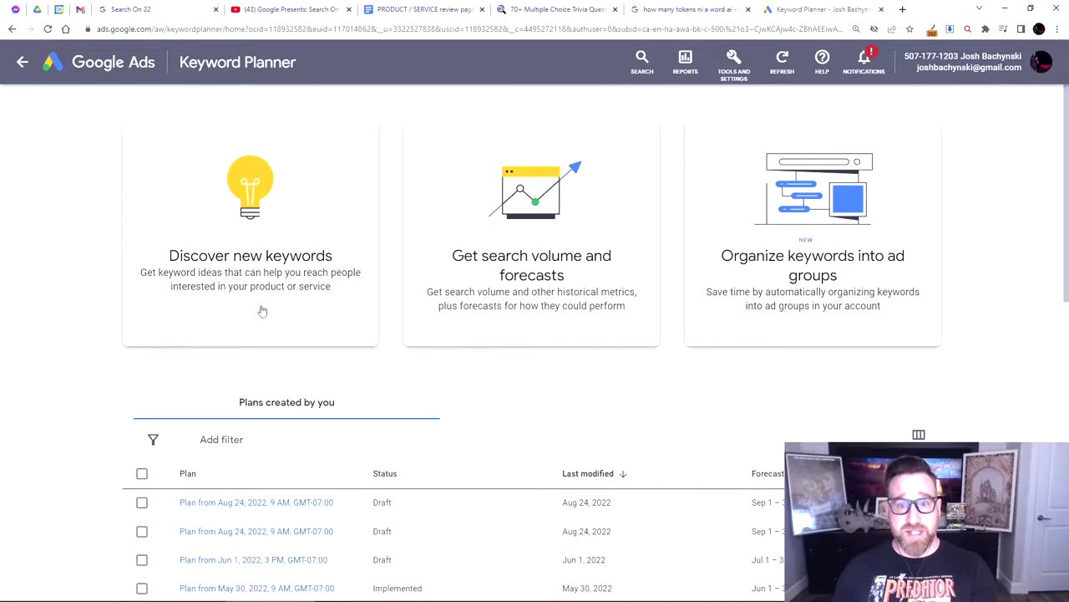
left_click(247, 278)
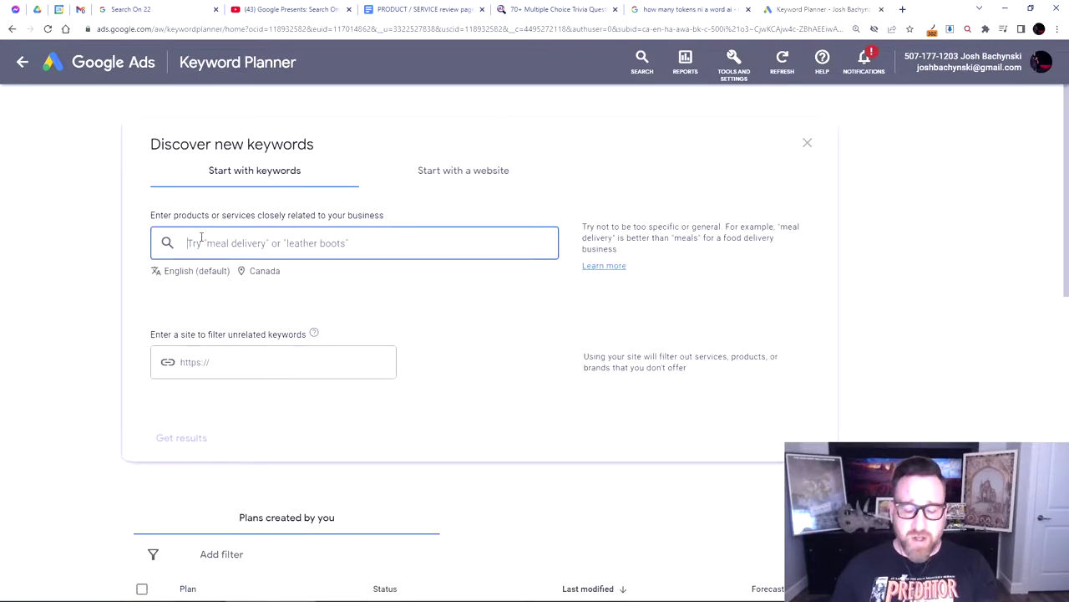
- Enter the keyword "best top products" and remove Canada from the targeted locations, saving the location setting
type("best top products")
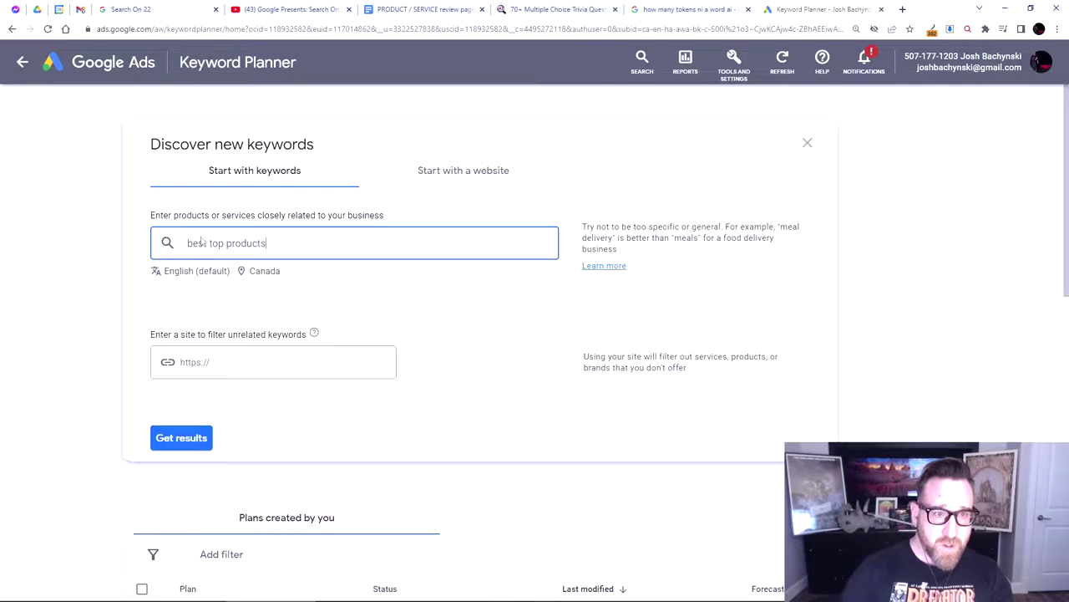
key("Return")
left_click(262, 270)
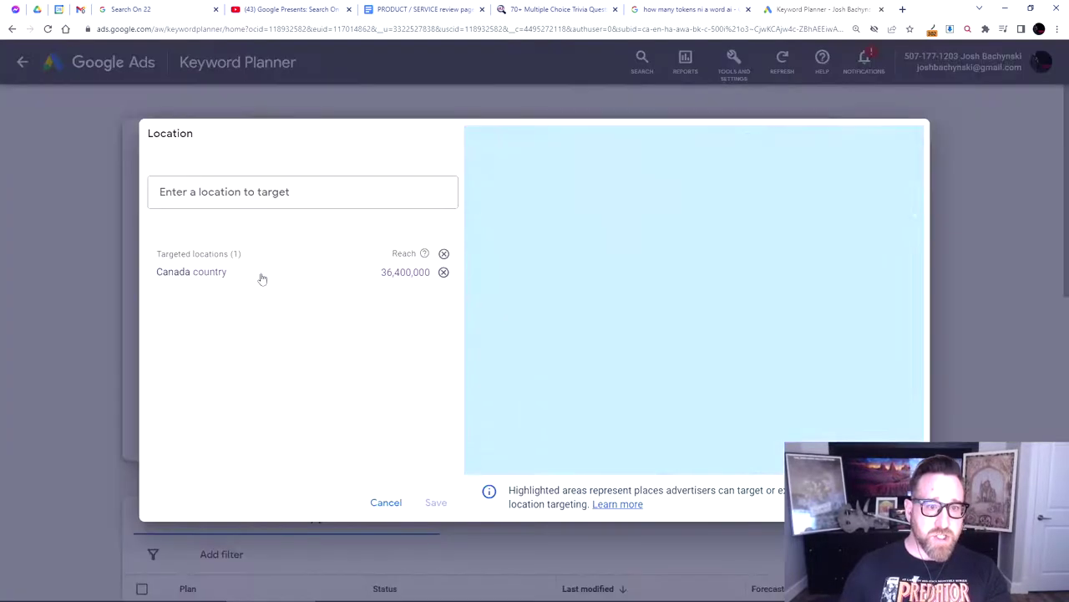
left_click(442, 269)
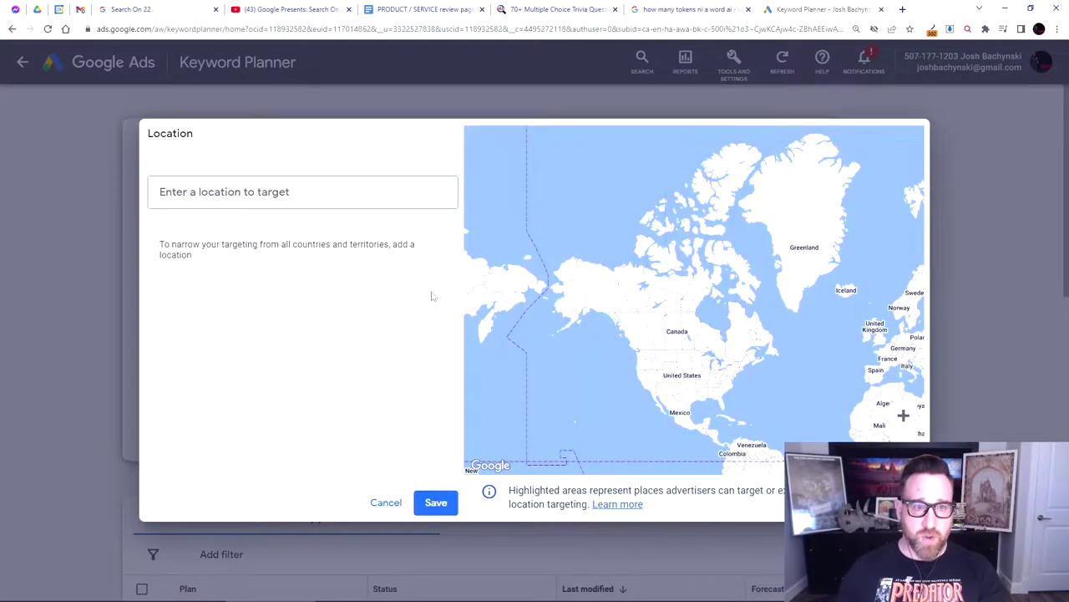
left_click(435, 502)
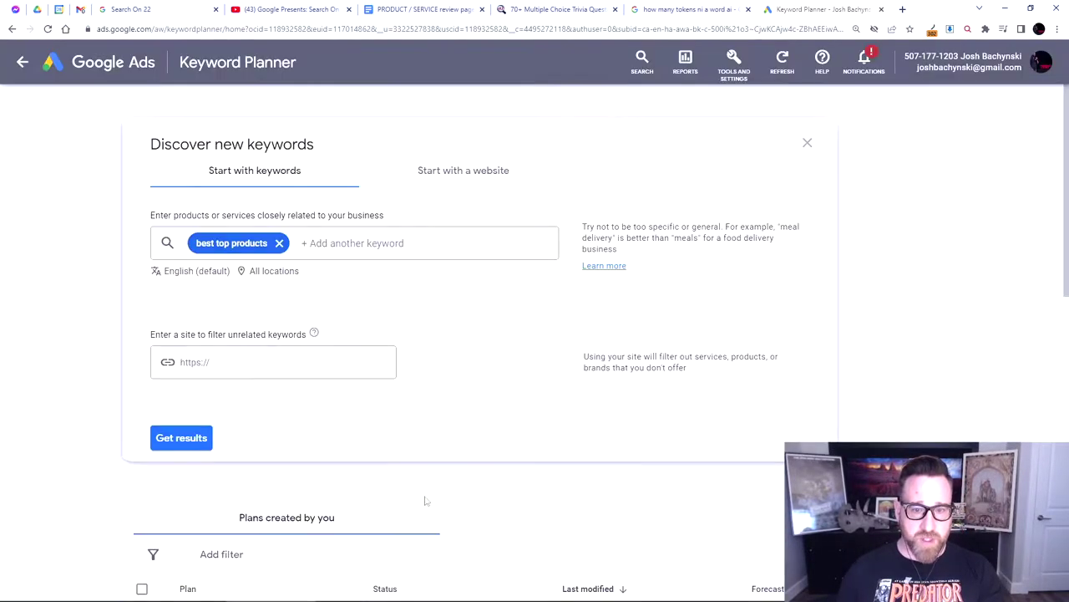
- Add the keywords "top 10 services" and "top 10 products" and get the keyword idea results
left_click(312, 244)
type("to")
type("p 10 services")
key("Return")
type("t")
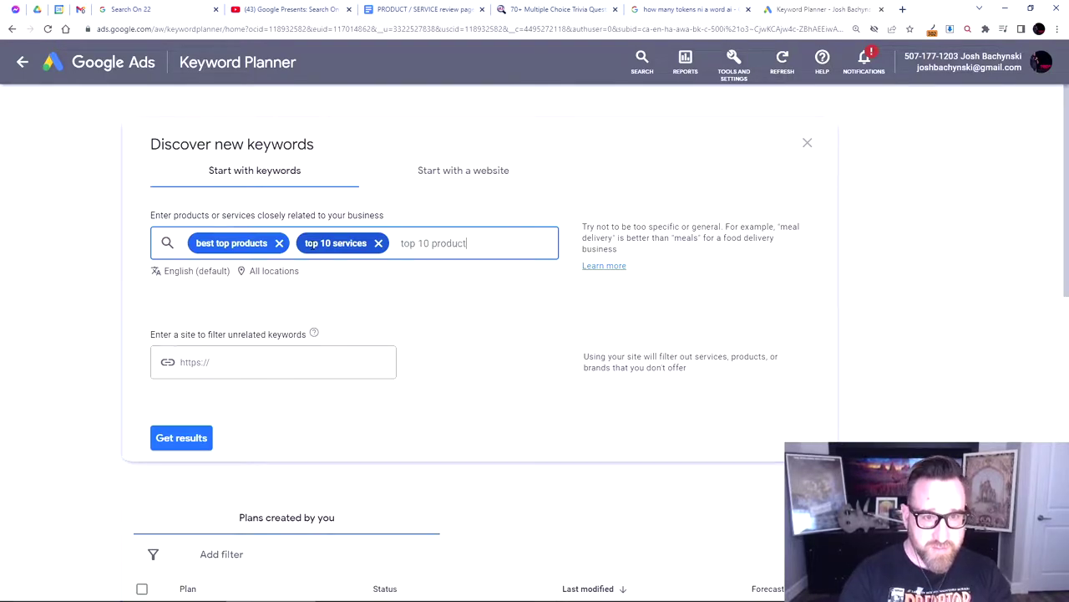
type("op 10 products")
key("Return")
left_click(178, 465)
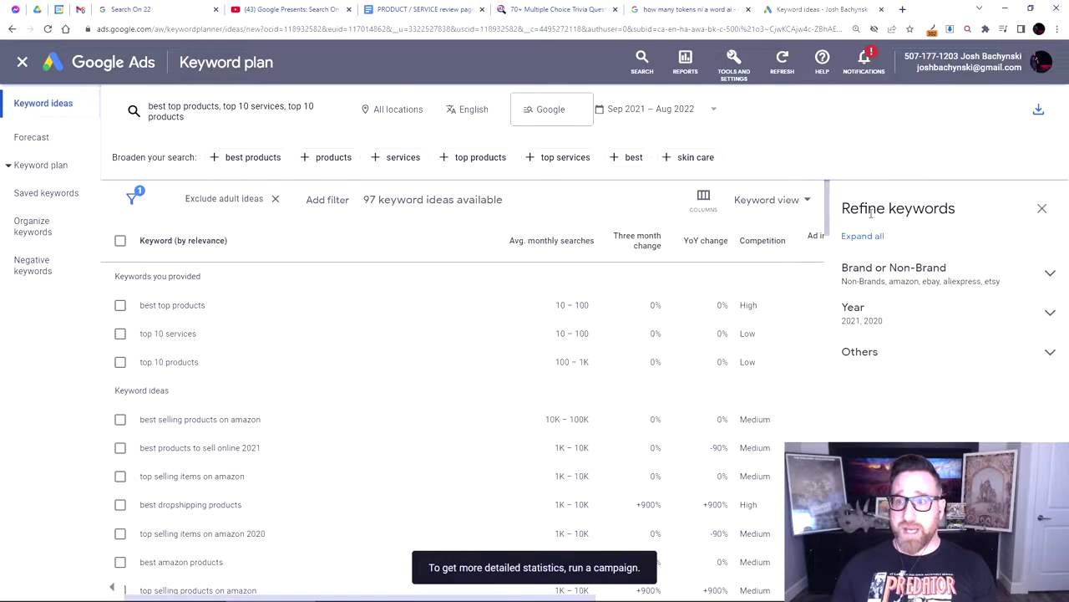
- Sort the keyword ideas by top of page bid (high range), highest first
key("ctrl+minus")
key("ctrl+minus")
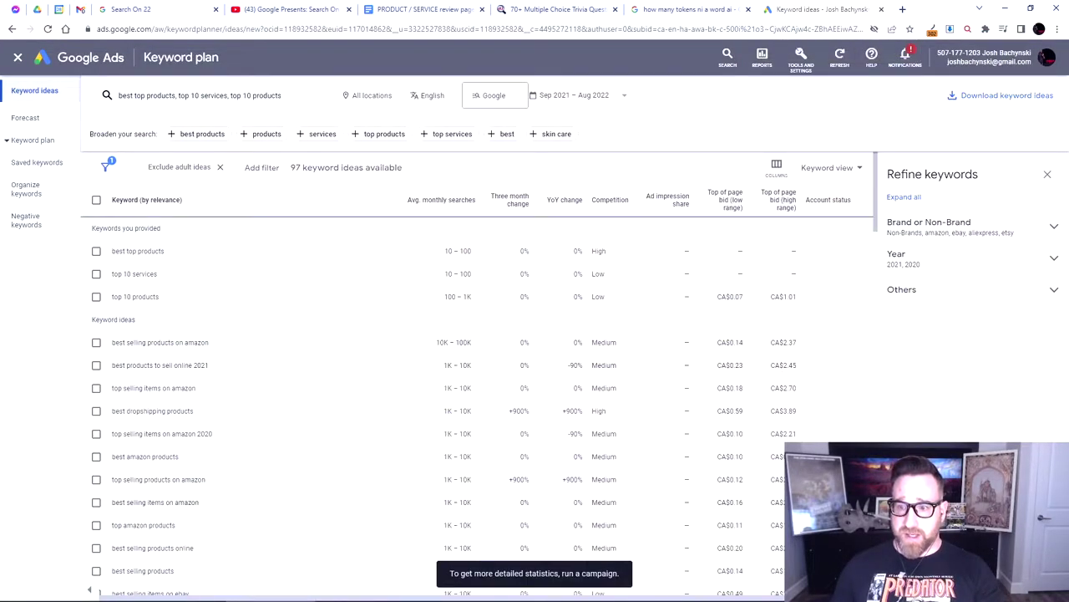
left_click(782, 201)
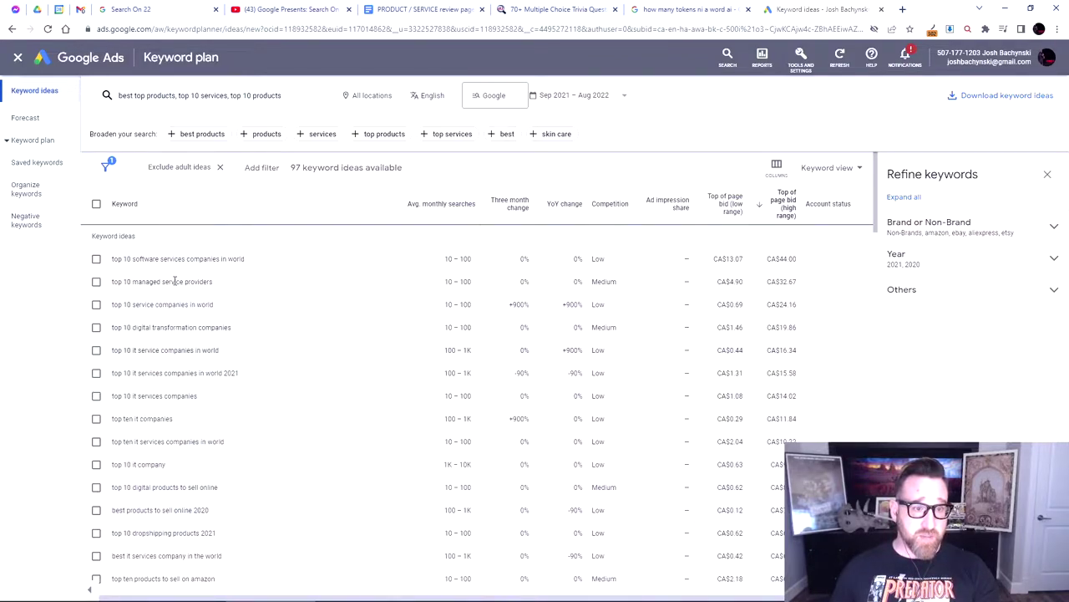
- Look through the sorted keyword ideas for product and service topics with high bids
scroll(173, 423, "down", 10)
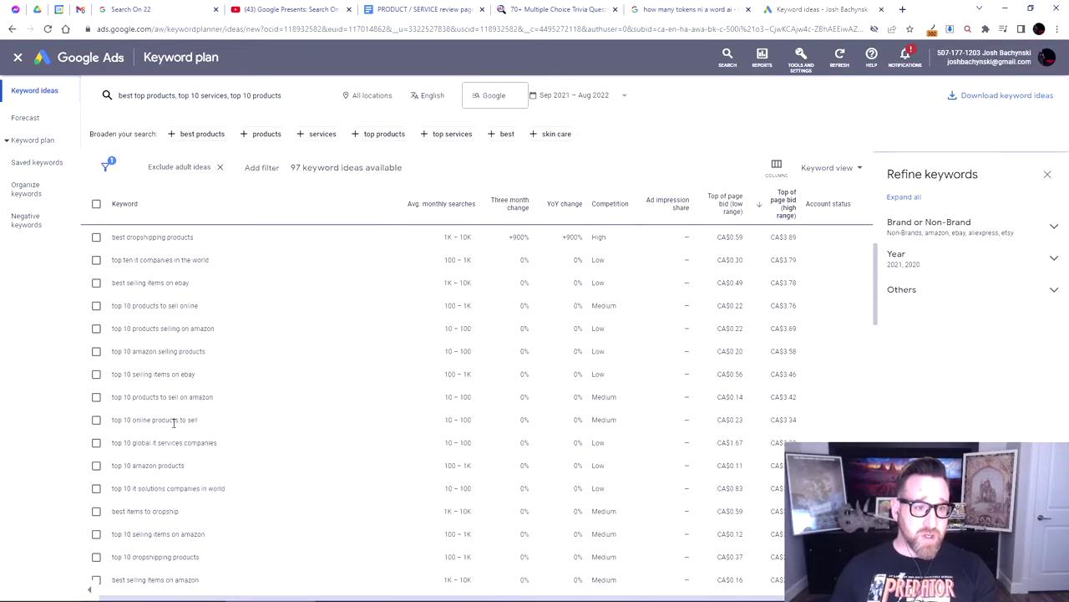
scroll(147, 261, "up", 1)
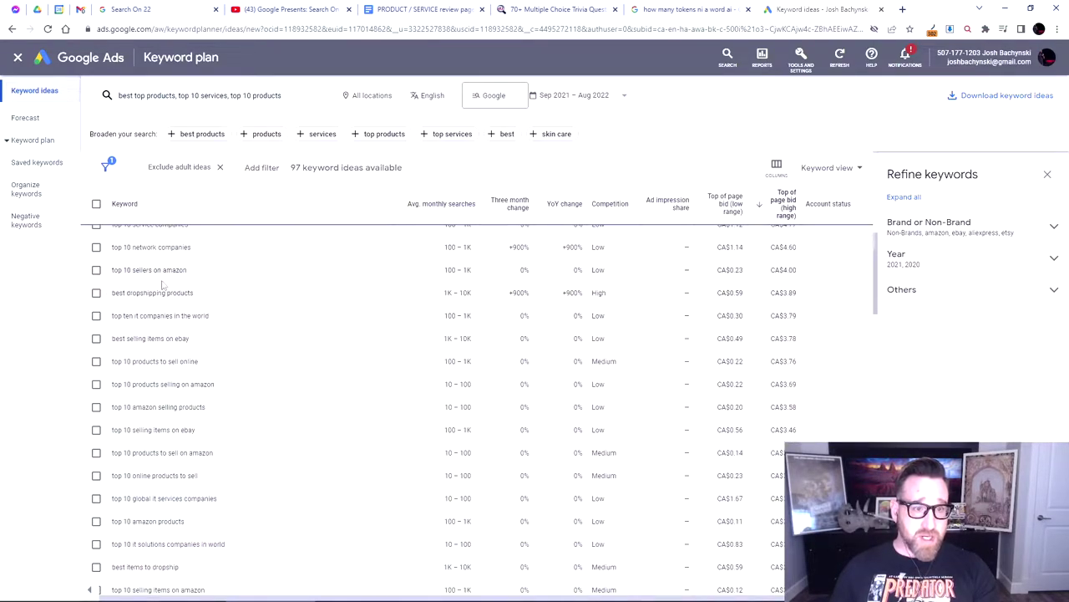
scroll(155, 479, "down", 2)
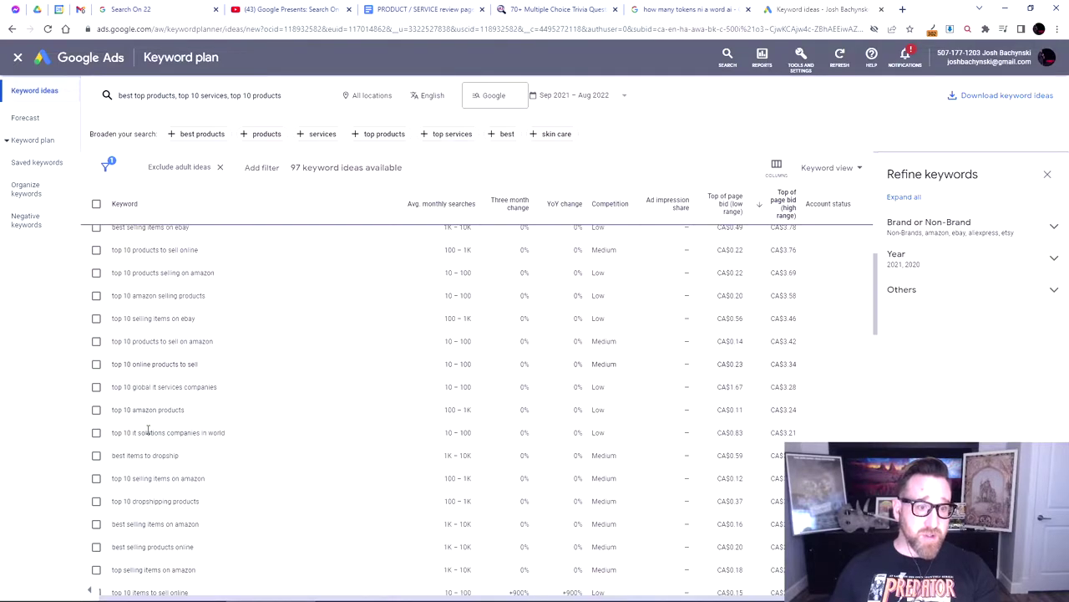
left_click(152, 349)
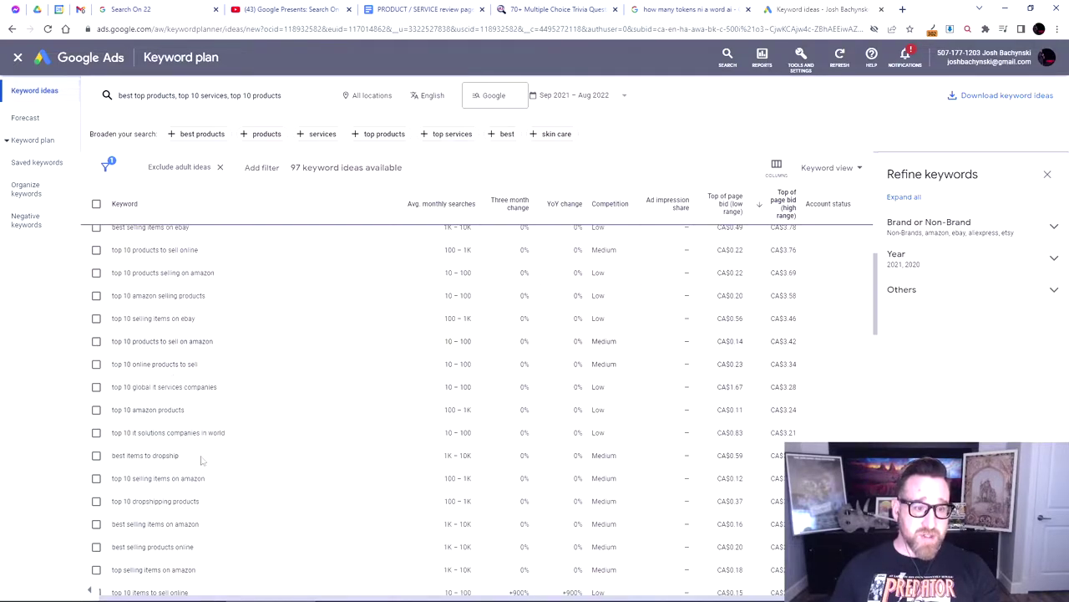
scroll(879, 346, "up", 10)
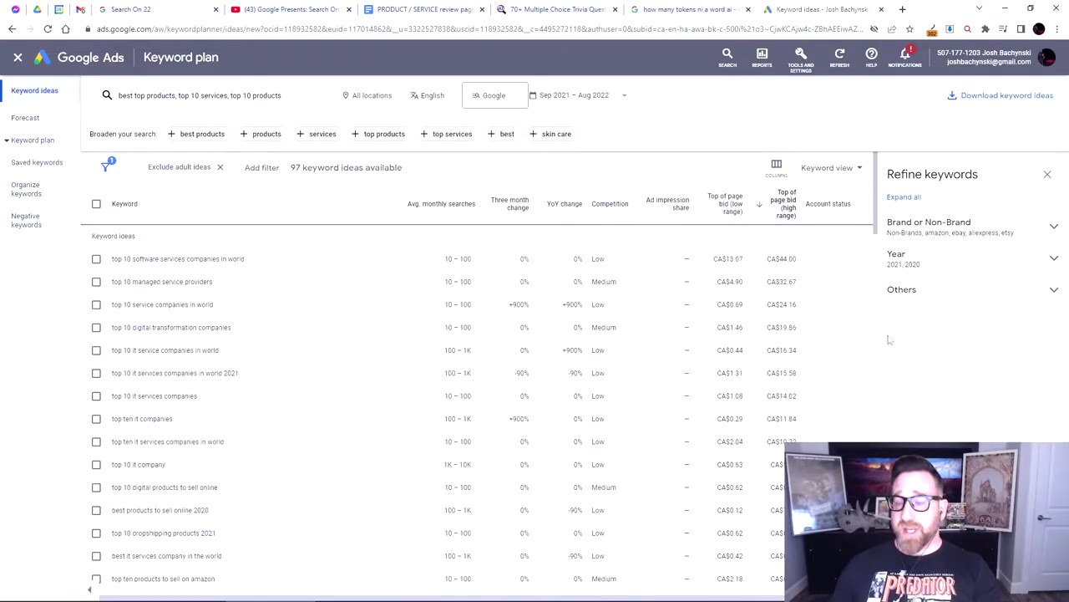
key("ctrl+plus")
key("ctrl+plus")
key("ctrl+plus")
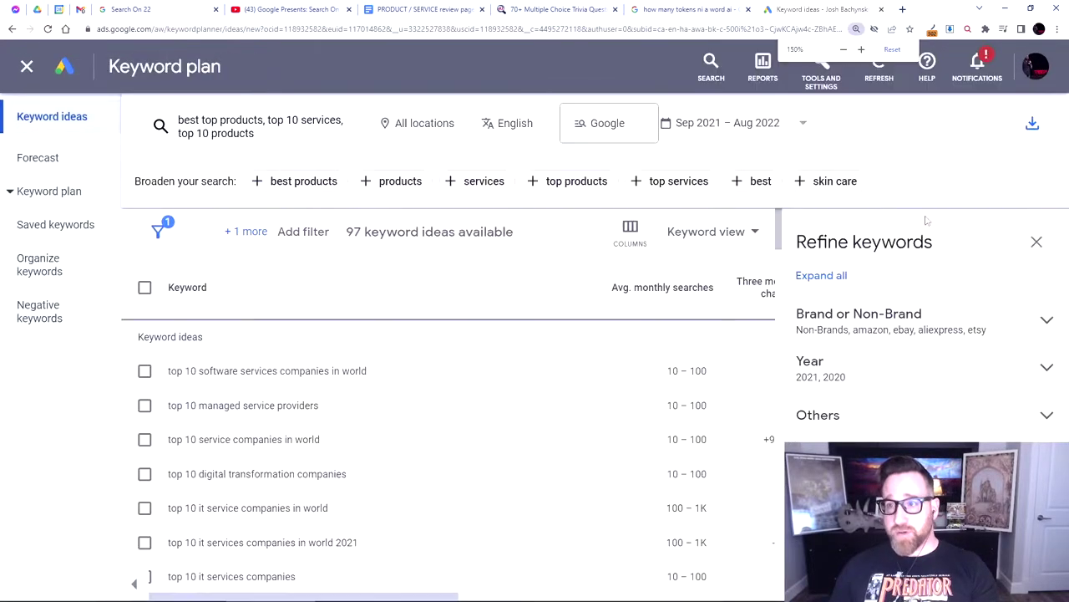
key("ctrl+minus")
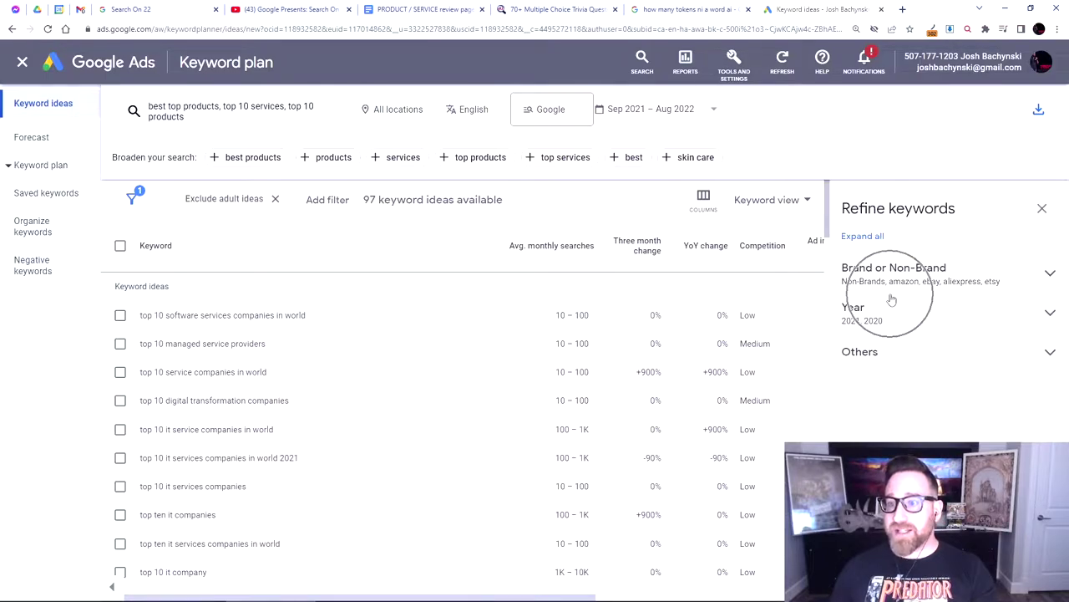
- Expand all groups under Refine keywords and examine the non-brand, site, other brand and year categories
left_click(866, 238)
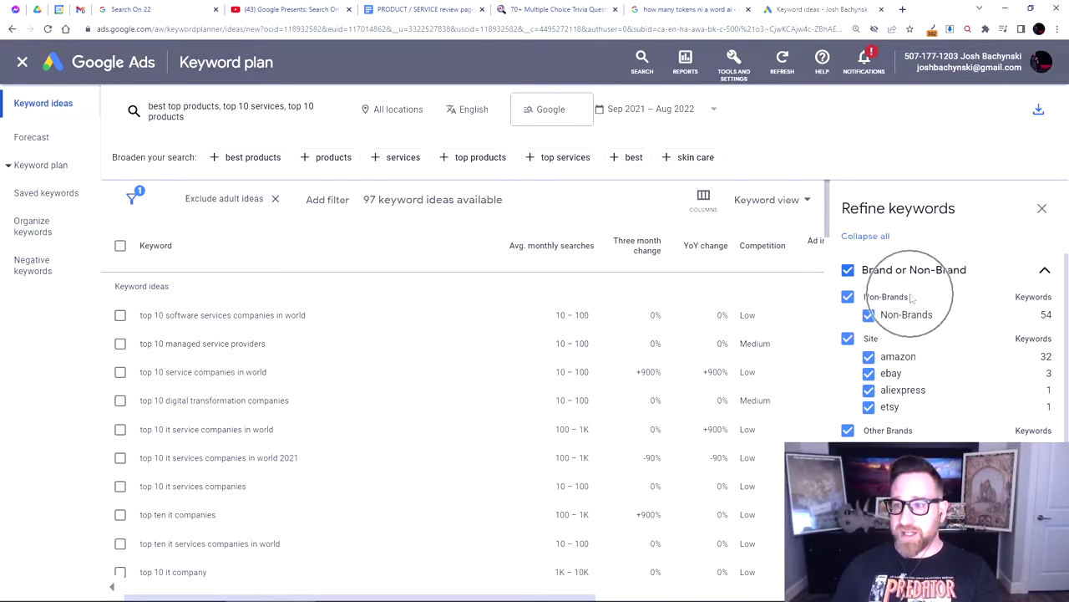
scroll(911, 298, "down", 2)
scroll(914, 303, "up", 2)
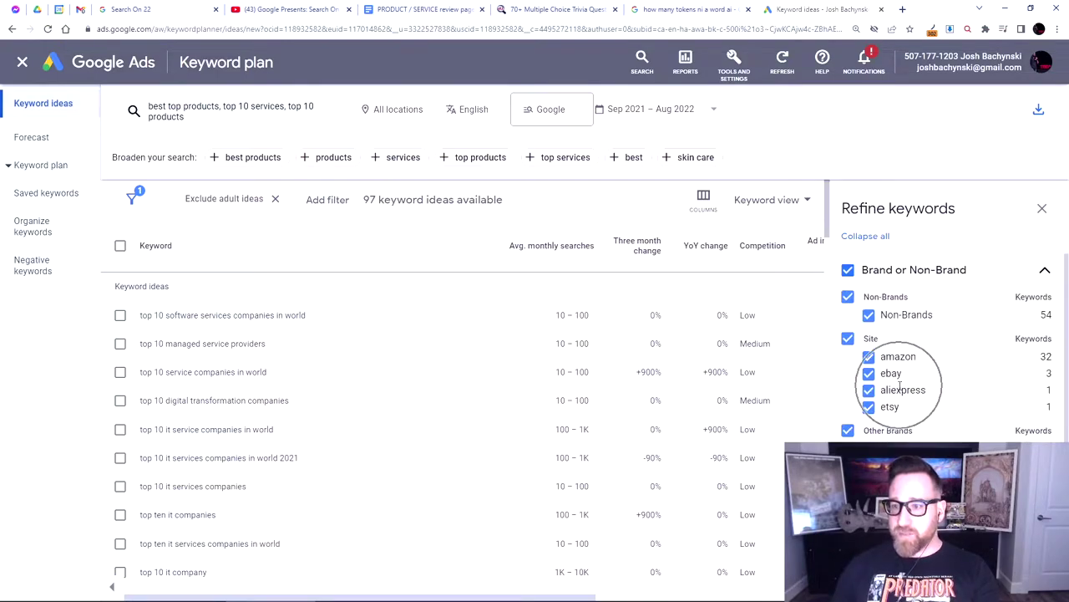
scroll(924, 383, "down", 1)
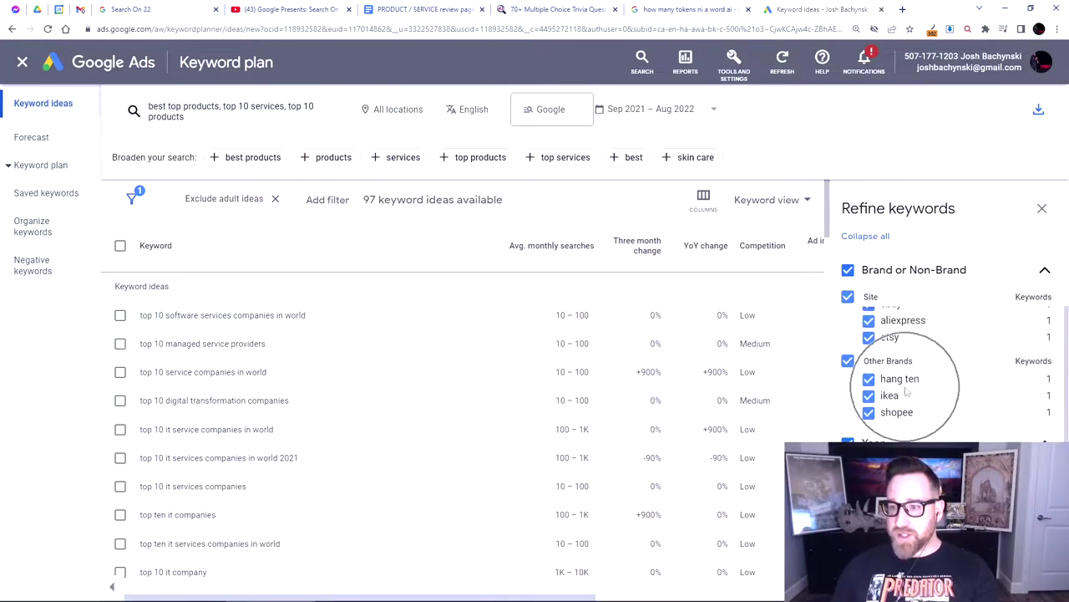
scroll(912, 377, "down", 1)
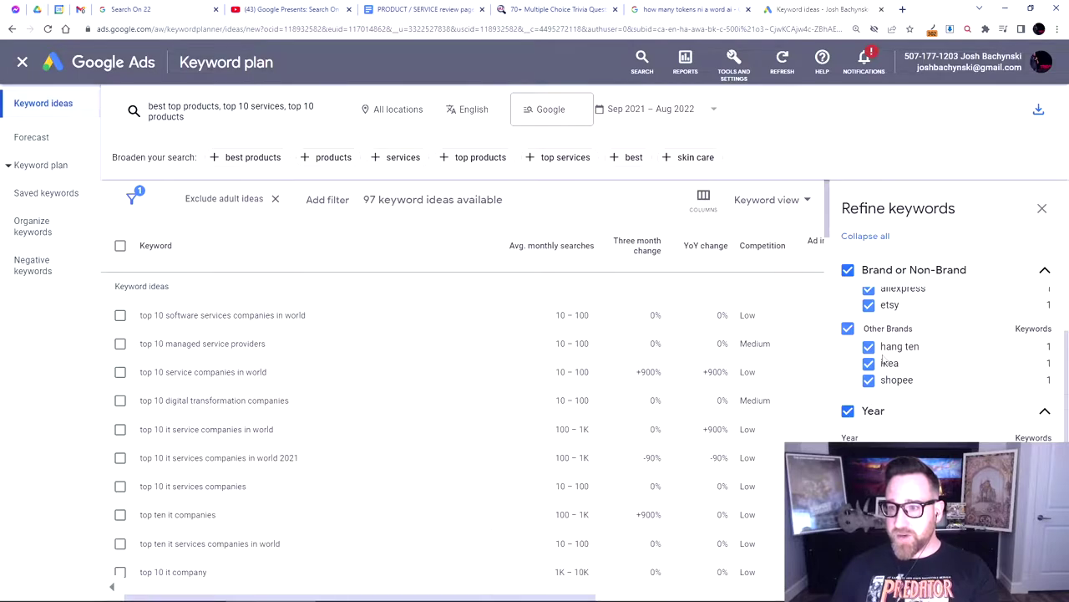
scroll(882, 357, "up", 2)
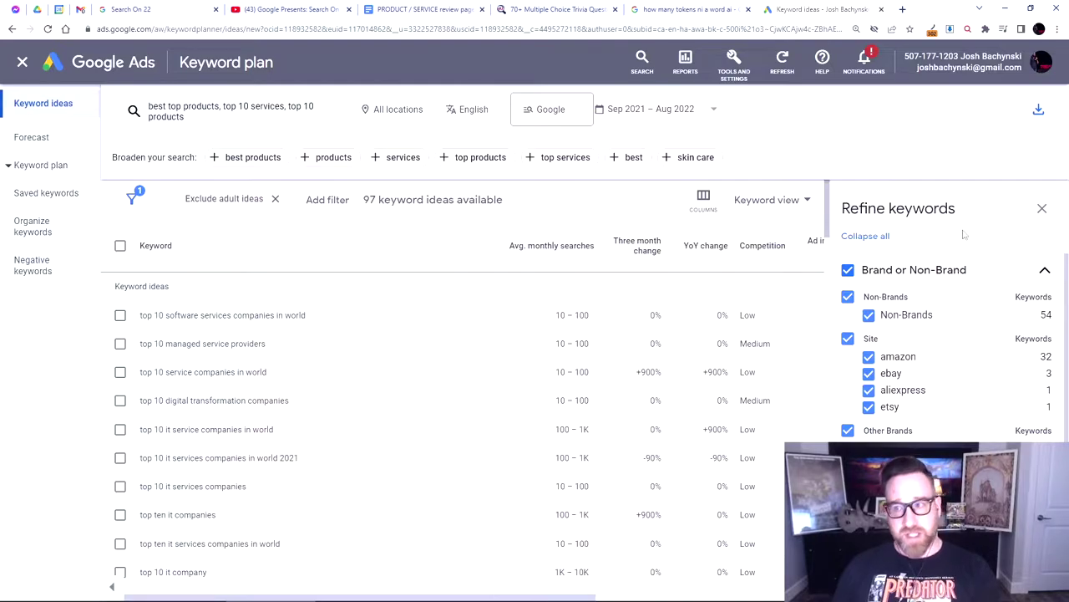
- Download the keyword ideas as a .csv file and open it in Excel
left_click(1036, 108)
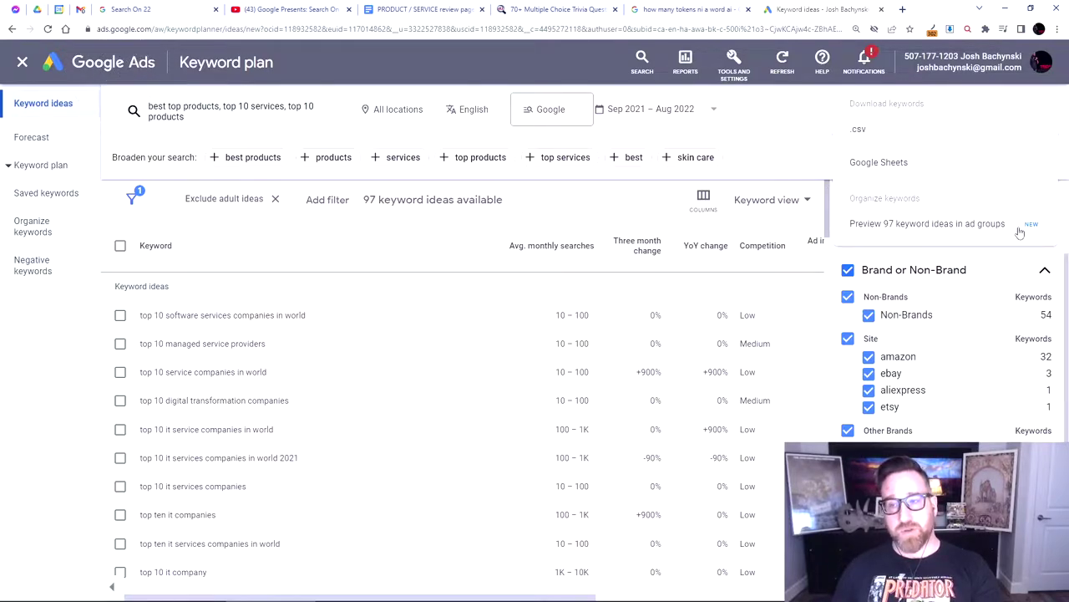
left_click(860, 132)
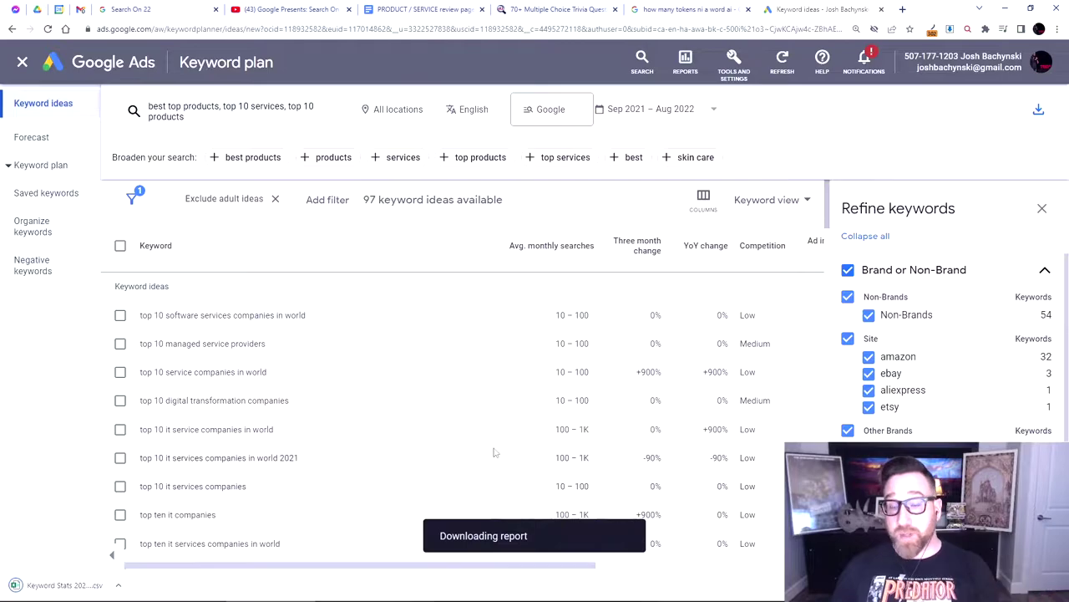
left_click(73, 588)
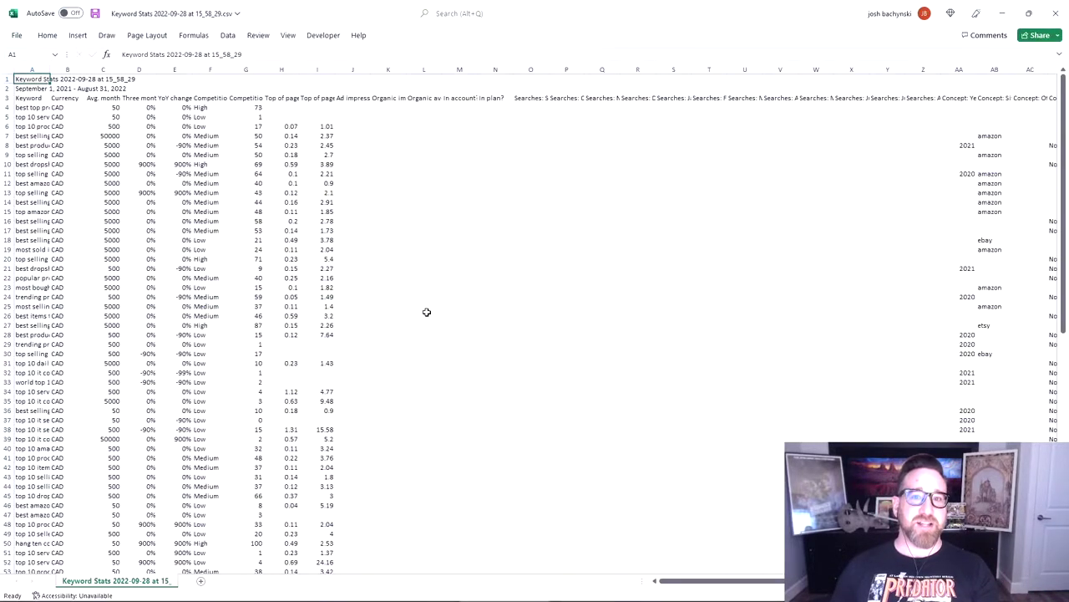
- Examine the monthly searches, three month and YoY change, competition and top of page bid columns
scroll(426, 311, "up", 1, "ctrl")
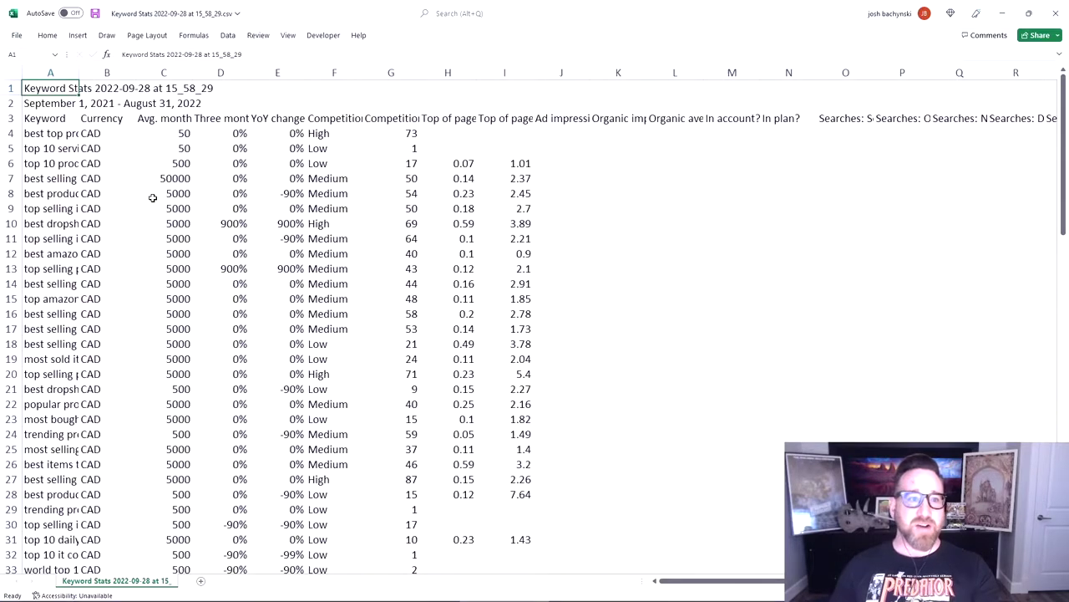
left_click_drag(182, 177, 214, 266)
left_click_drag(239, 179, 244, 292)
left_click_drag(289, 184, 292, 297)
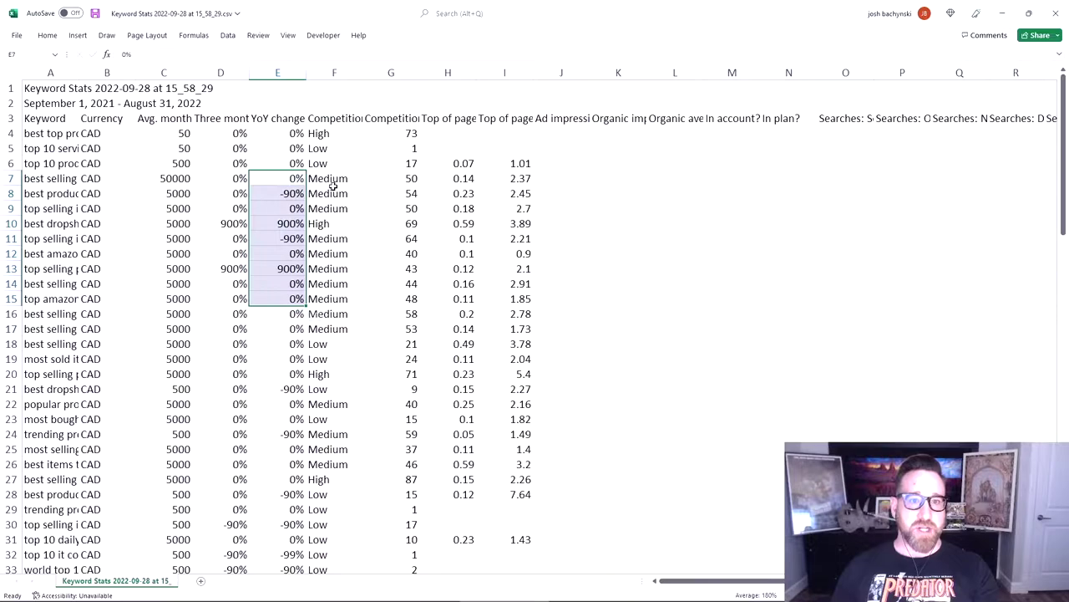
left_click_drag(331, 186, 331, 306)
left_click_drag(459, 179, 530, 305)
- Examine the Concept: Year and Concept: Site columns and compare their entries with the Non-Brands column
left_click(866, 122)
key("Right")
scroll(780, 131, "right", 5)
left_click(790, 119)
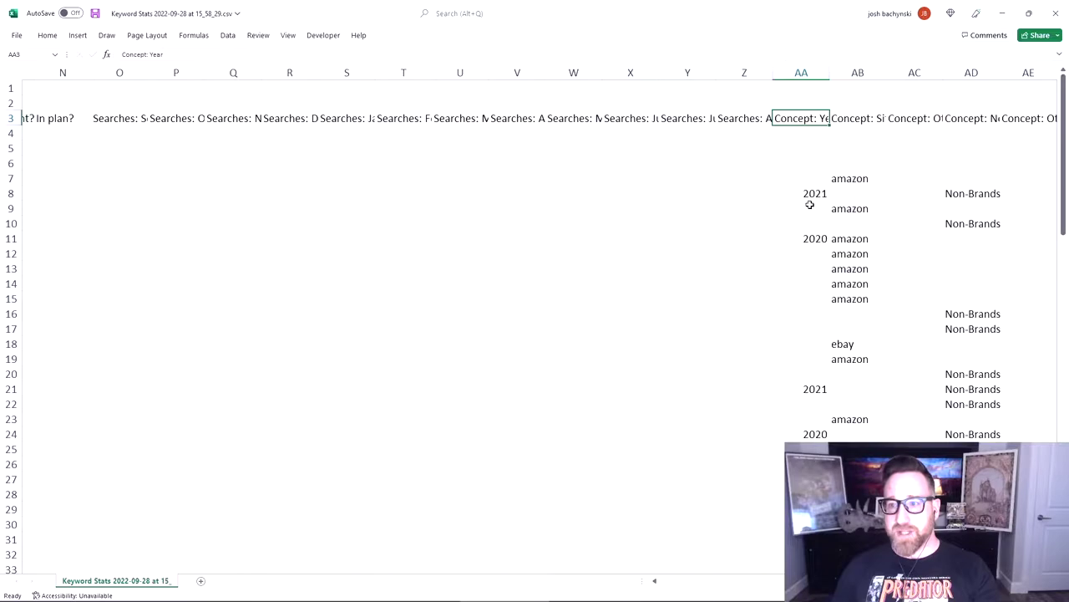
left_click(847, 122)
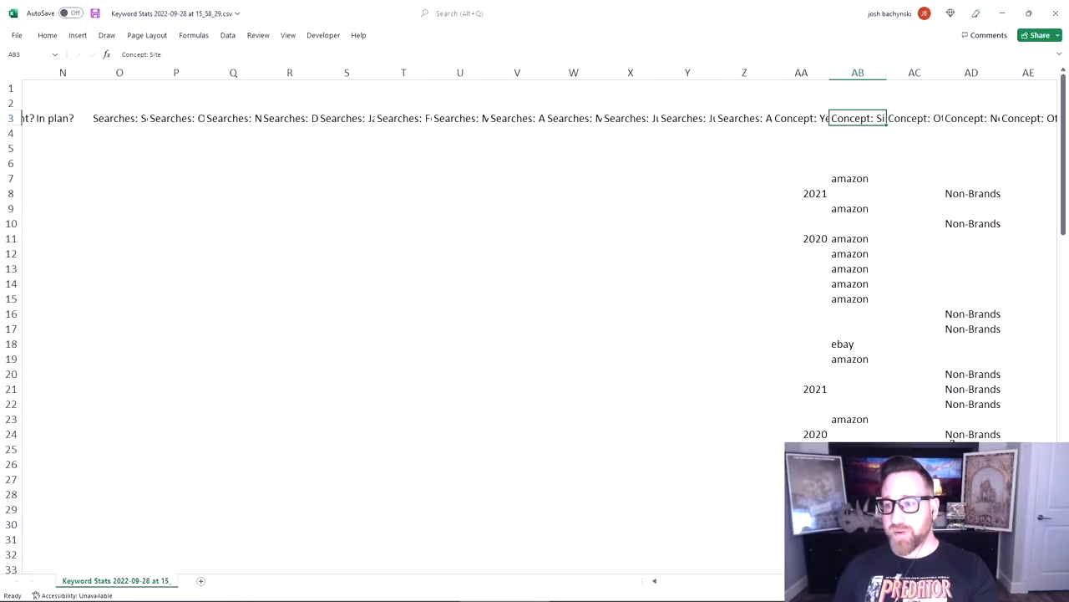
scroll(966, 212, "down", 1)
double_click(852, 163)
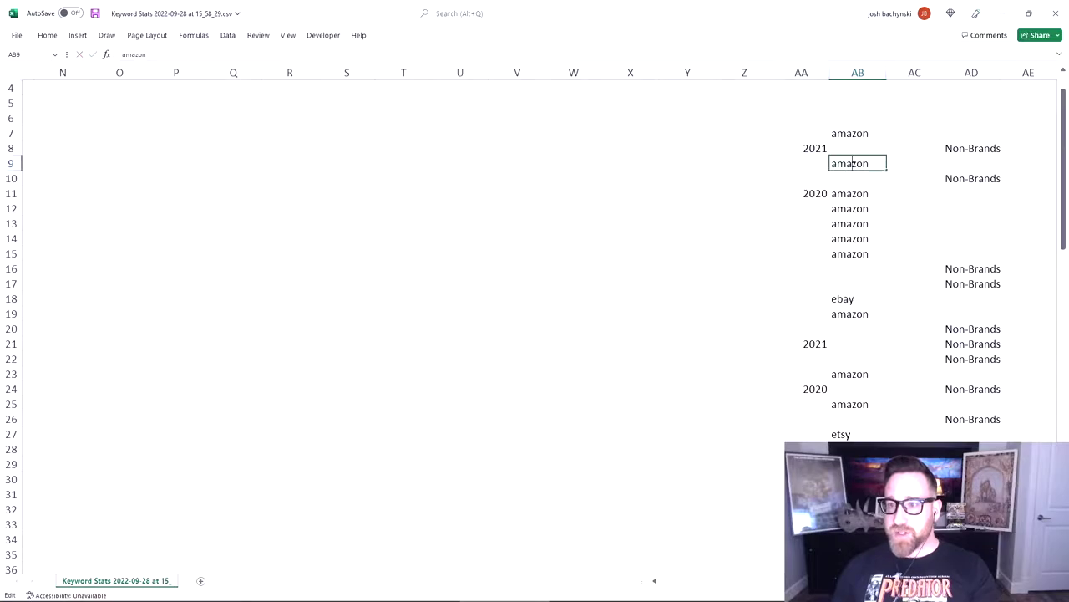
left_click(979, 165)
scroll(836, 163, "up", 1)
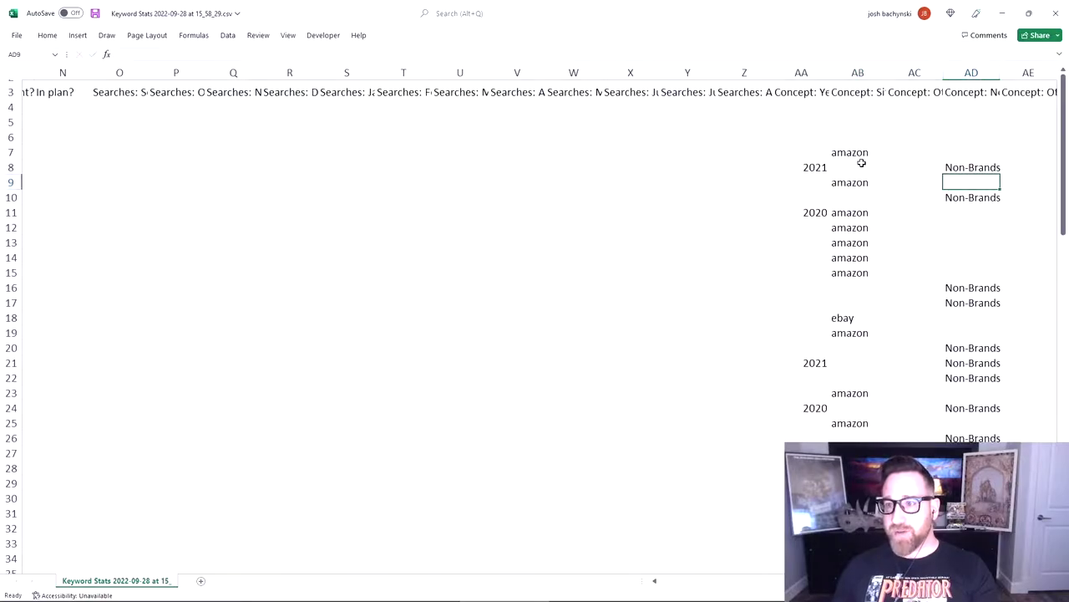
left_click(861, 122)
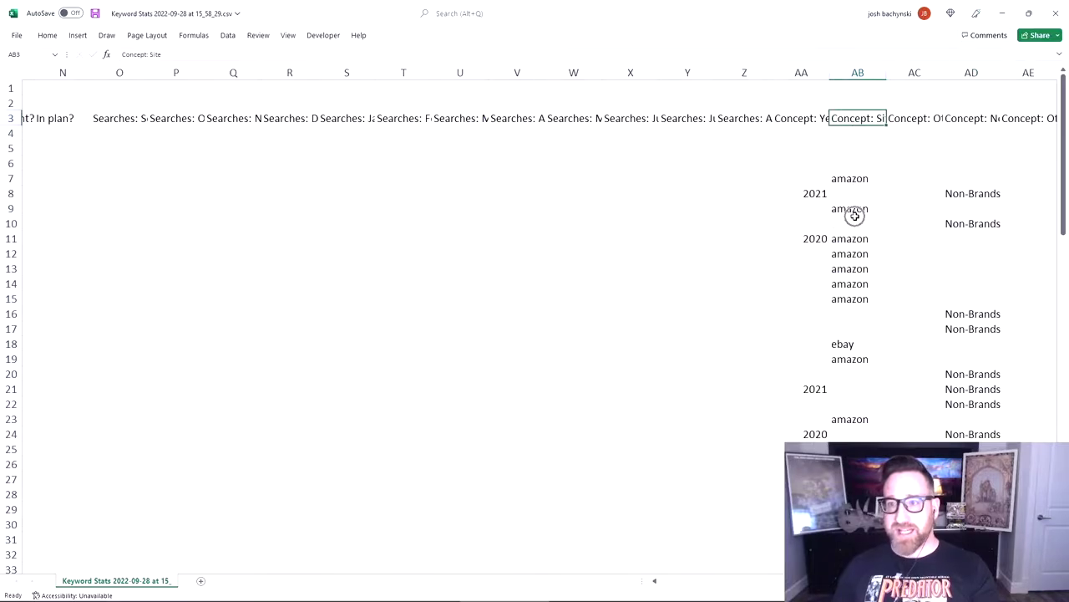
- Go through the Concept headers in row 3 from Year to Others and return to the start of the sheet
left_click(798, 117)
left_click(848, 119)
left_click(899, 119)
left_click(979, 118)
left_click(1024, 120)
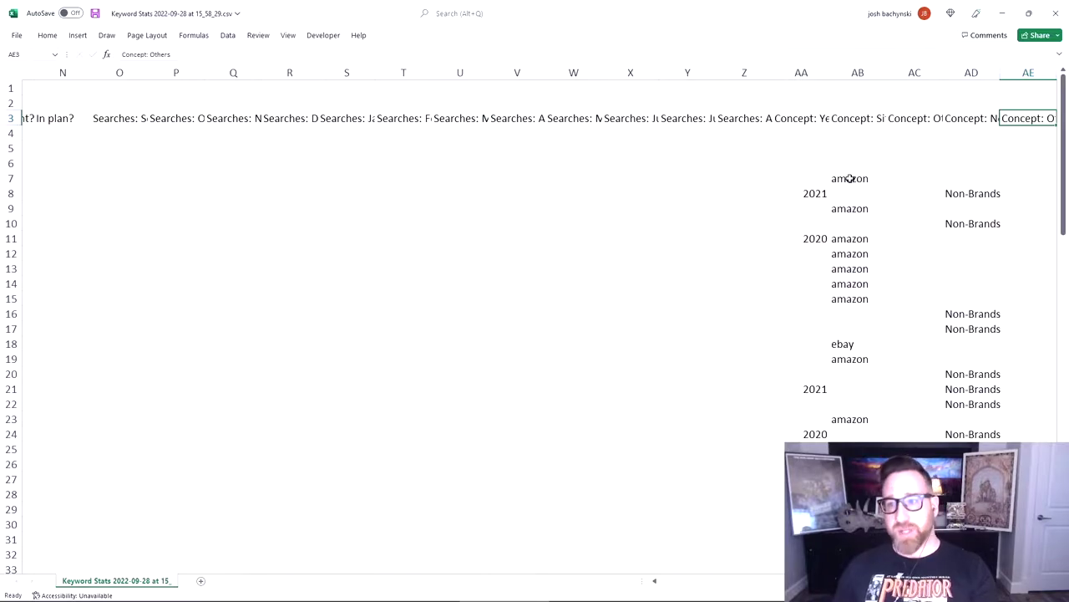
left_click_drag(852, 121, 693, 121)
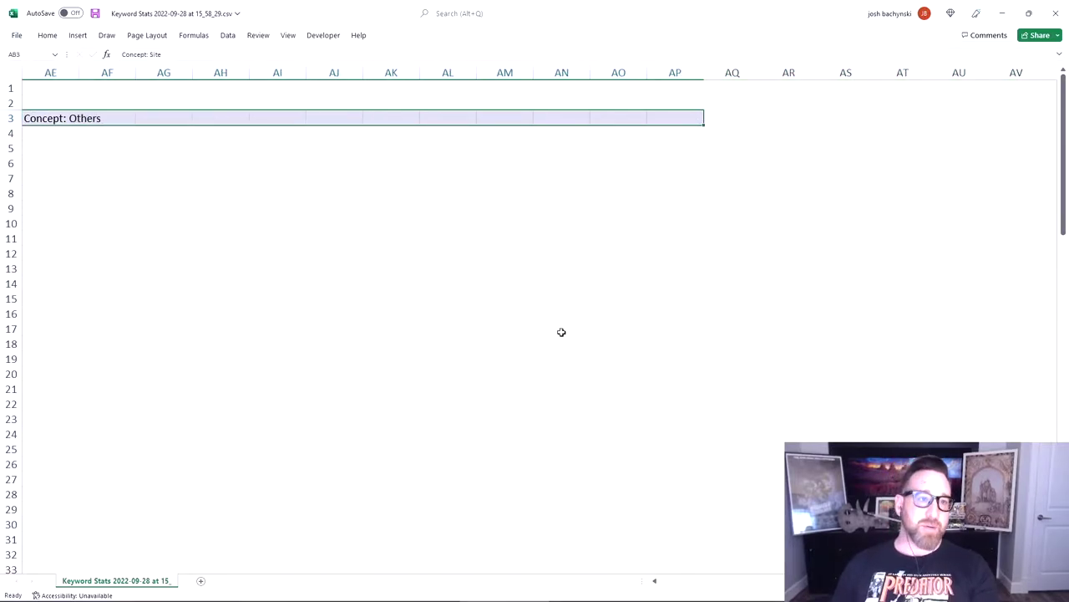
key("ctrl+Home")
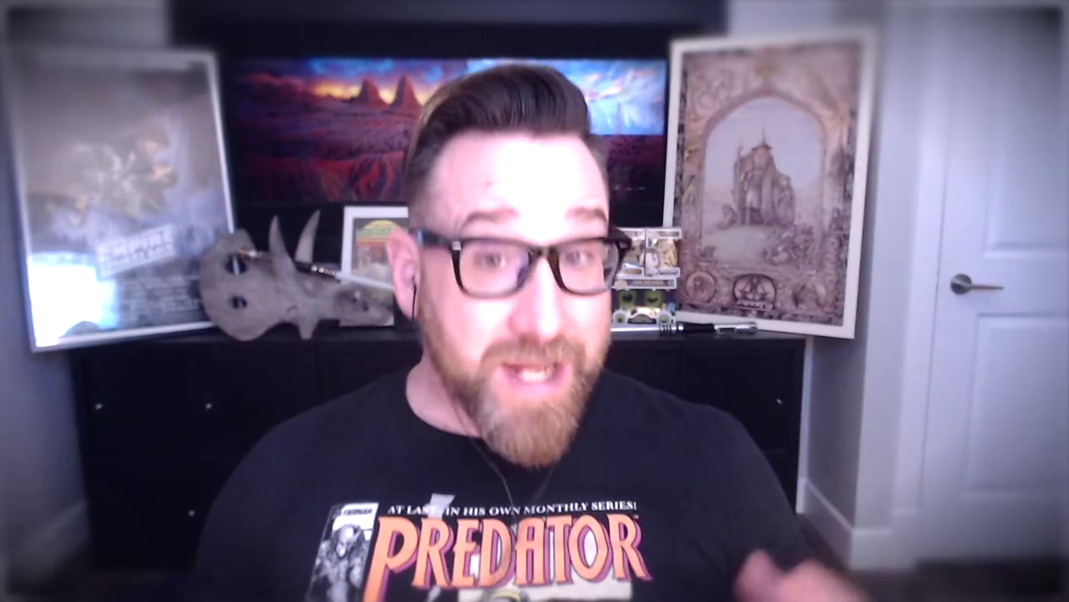